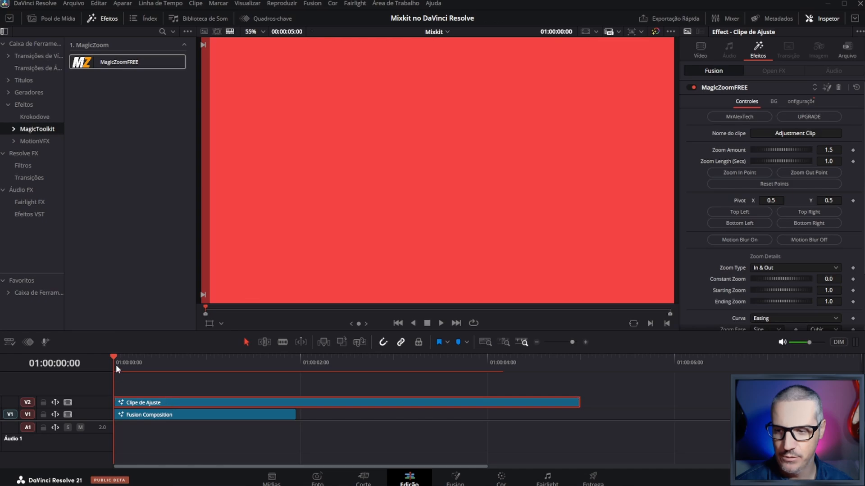
Step: Import the Vídeos MixKit folder from Vídeos into the media pool's Master bin
{"action": "left_click_drag", "start_coordinate": [125, 358], "coordinate": [195, 372]}
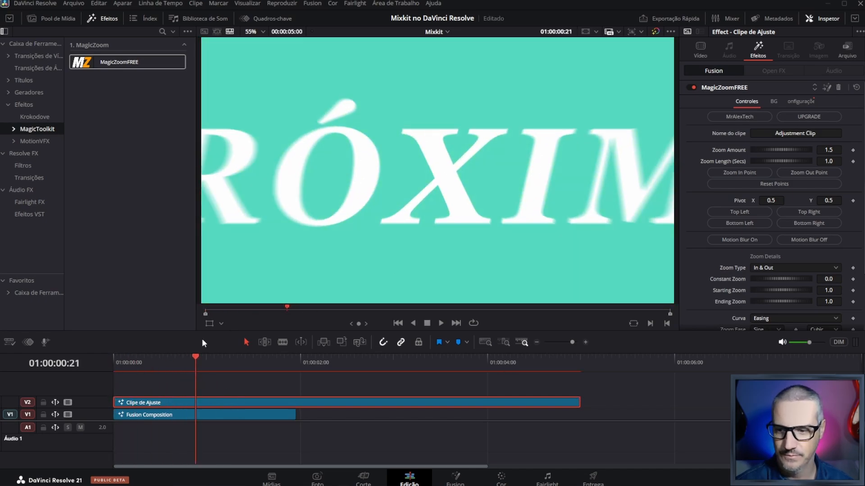
{"action": "left_click", "coordinate": [359, 480]}
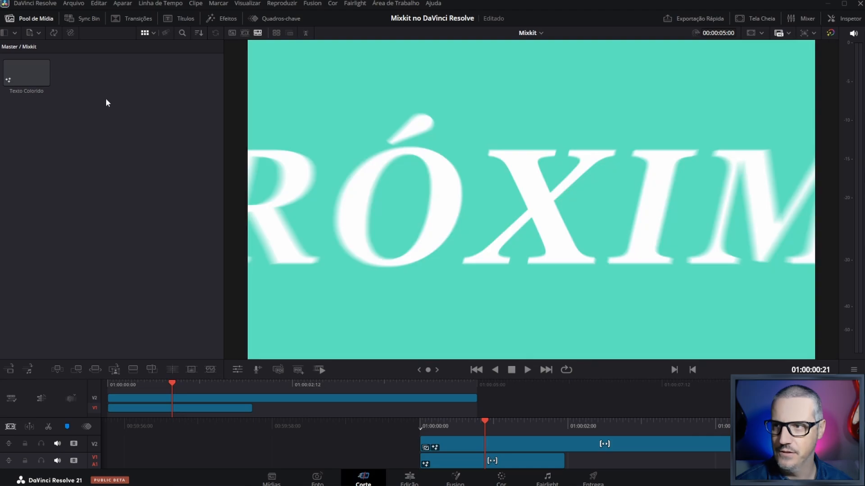
{"action": "left_click", "coordinate": [10, 47]}
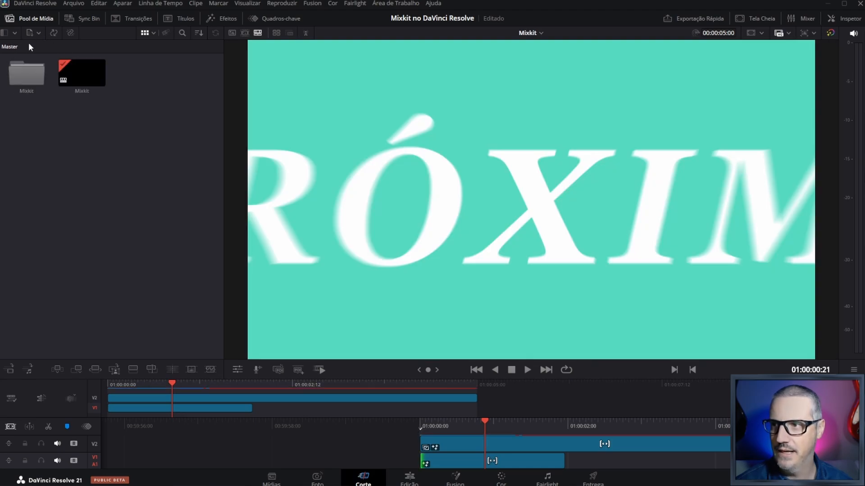
{"action": "left_click", "coordinate": [39, 33]}
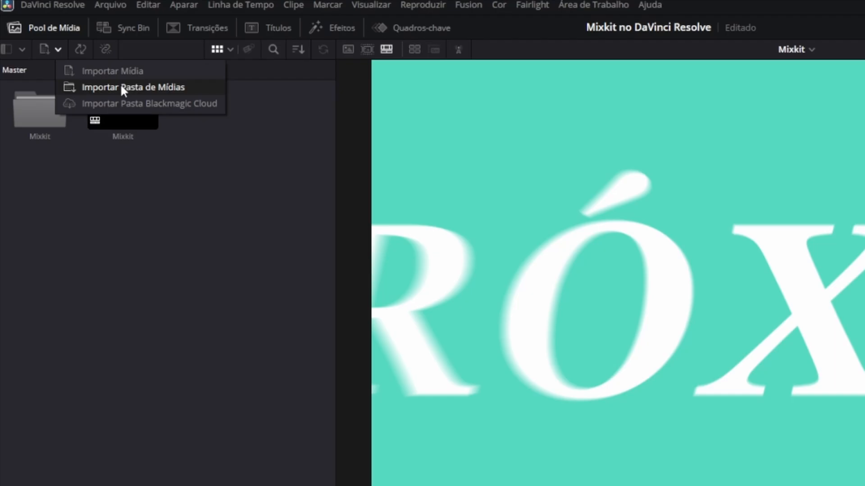
{"action": "left_click", "coordinate": [81, 58]}
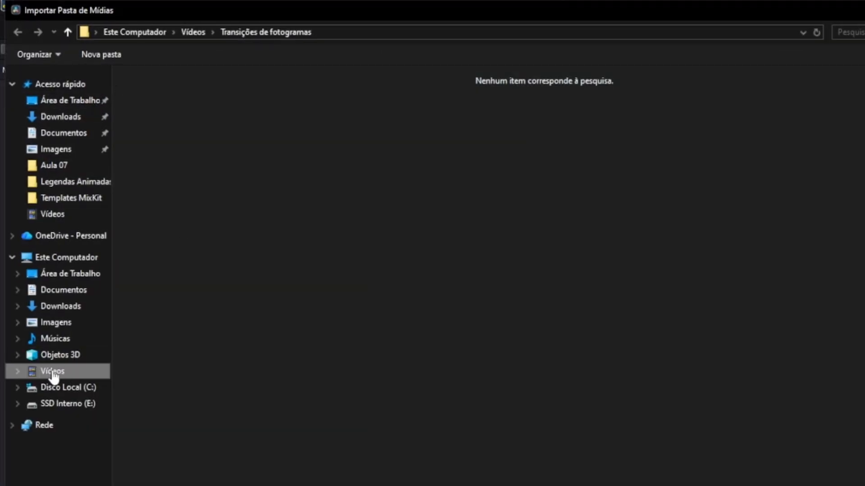
{"action": "left_click", "coordinate": [54, 373]}
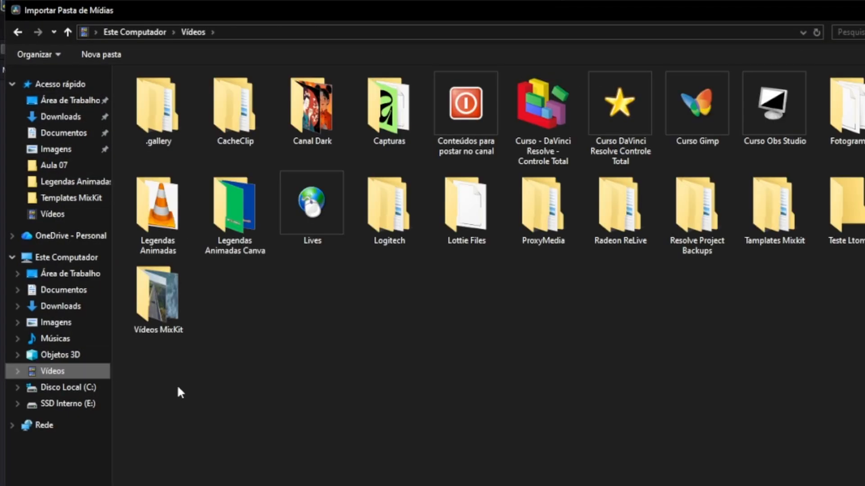
{"action": "double_click", "coordinate": [156, 306]}
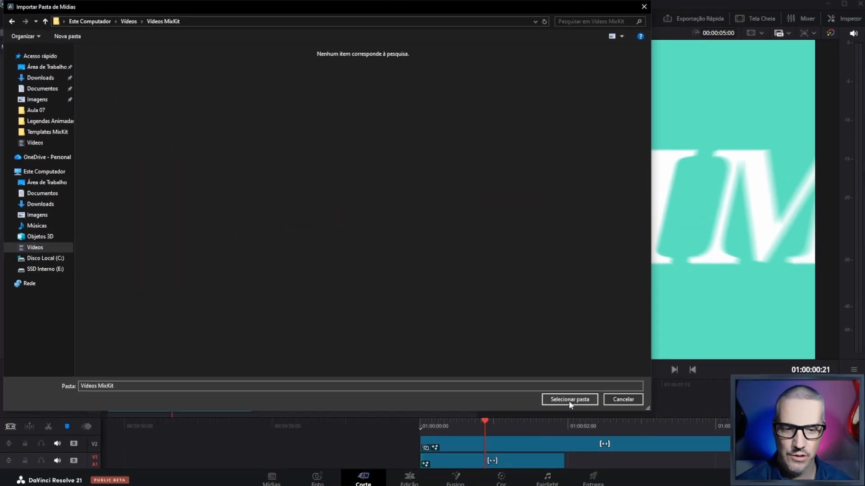
{"action": "left_click", "coordinate": [570, 397]}
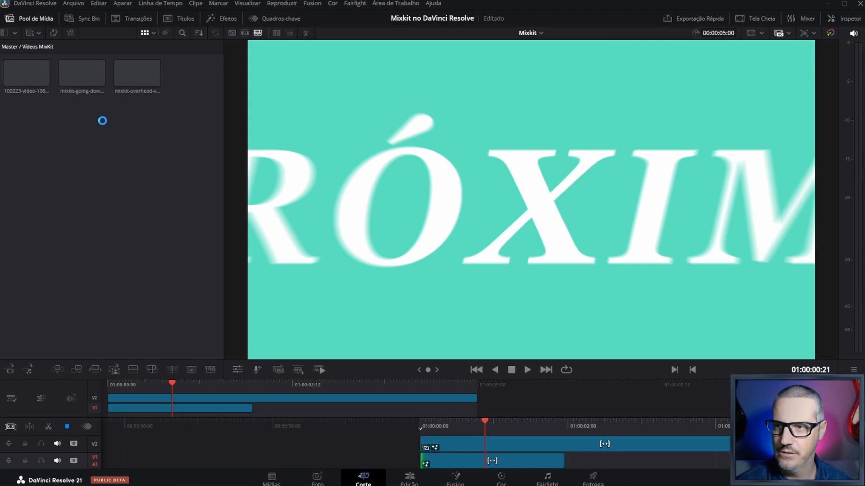
Step: On the Edit page, place the curved mountain highway clip on V1 after the Fusion Composition, with the adjustment clip above its start
{"action": "left_click", "coordinate": [409, 478]}
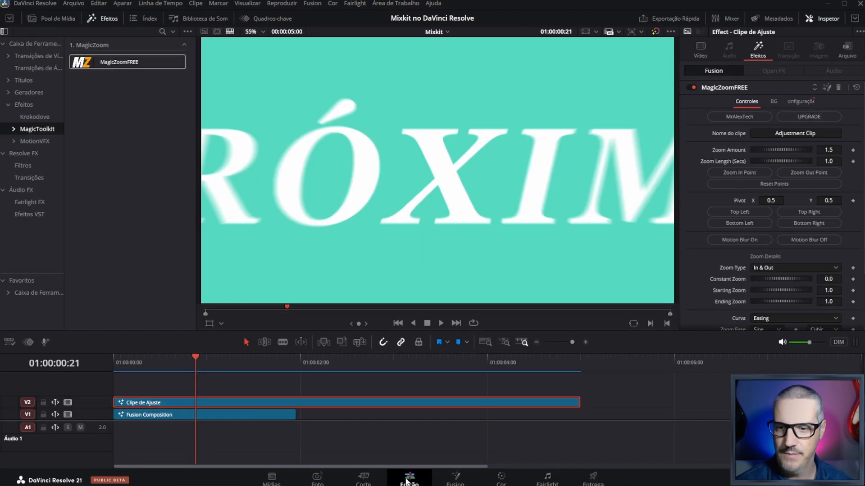
{"action": "left_click", "coordinate": [40, 17]}
{"action": "left_click", "coordinate": [116, 96]}
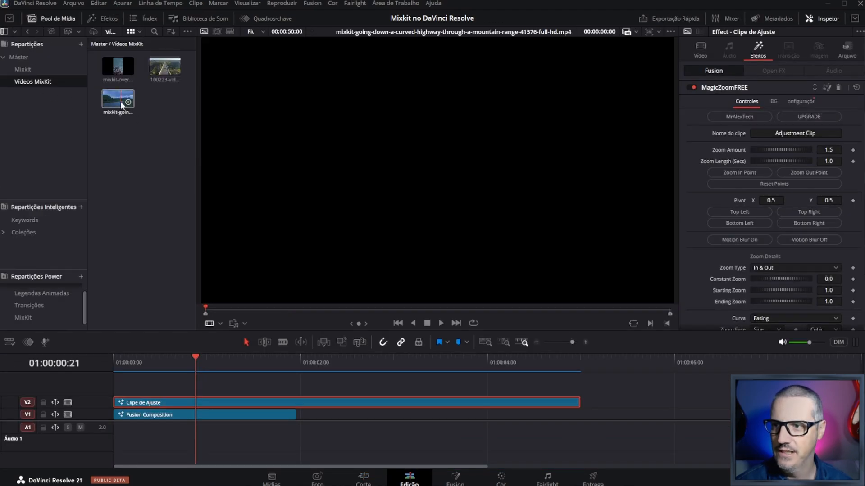
{"action": "left_click_drag", "start_coordinate": [115, 96], "coordinate": [498, 404]}
Step: Play back the timeline from the end of the text title into the highway clip
{"action": "left_click", "coordinate": [265, 363]}
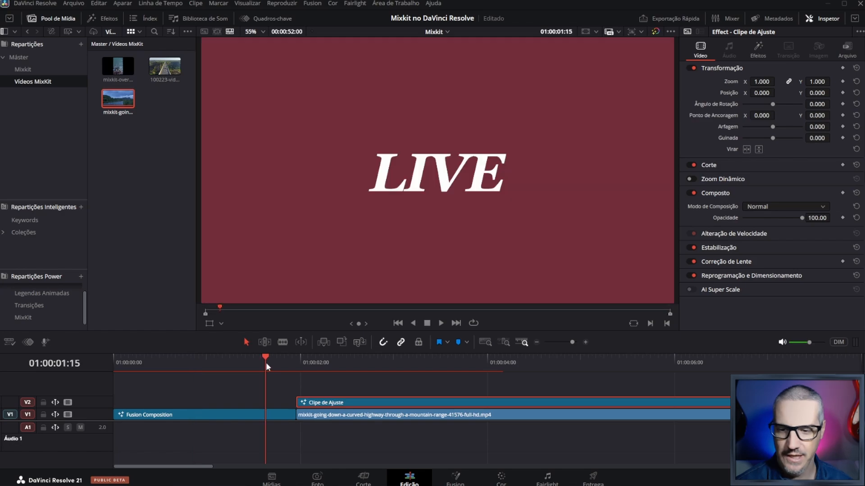
{"action": "left_click", "coordinate": [215, 363]}
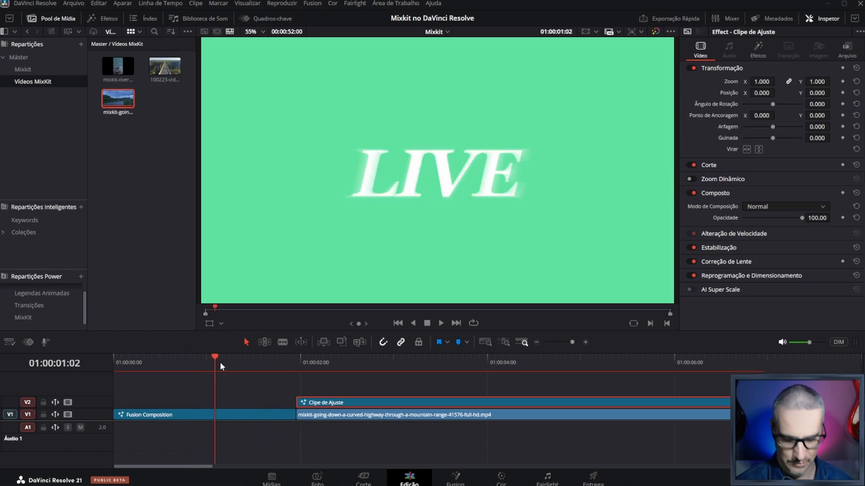
{"action": "key", "text": "space"}
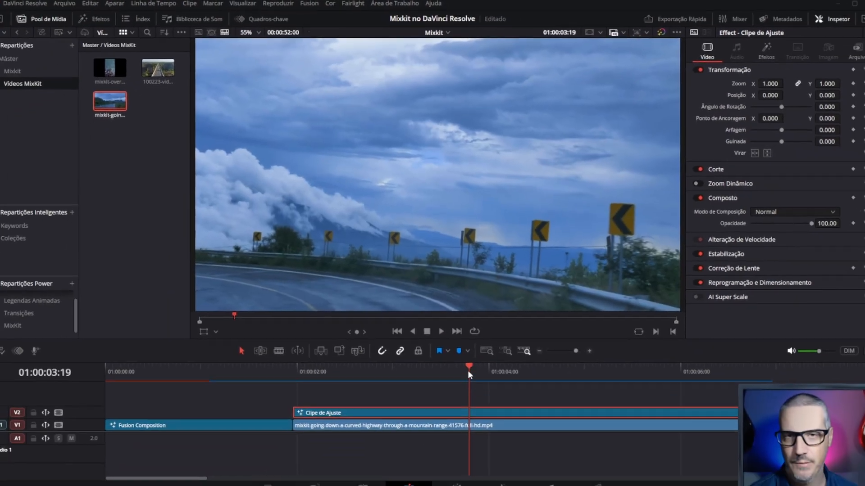
Step: Duplicate the MagicZoom adjustment clip on V2 to start about 10 seconds in, and play the timeline into the copy
{"action": "scroll", "coordinate": [514, 383], "scroll_direction": "down", "scroll_amount": 4}
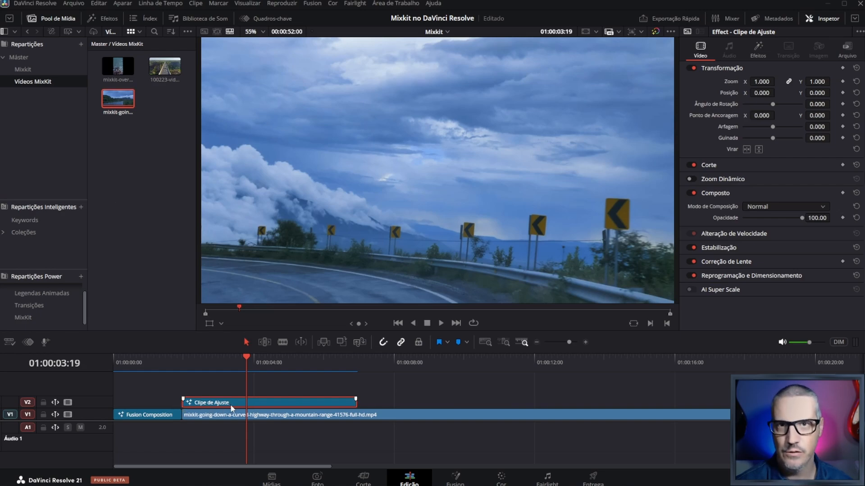
{"action": "left_click_drag", "start_coordinate": [247, 401], "coordinate": [518, 401]}
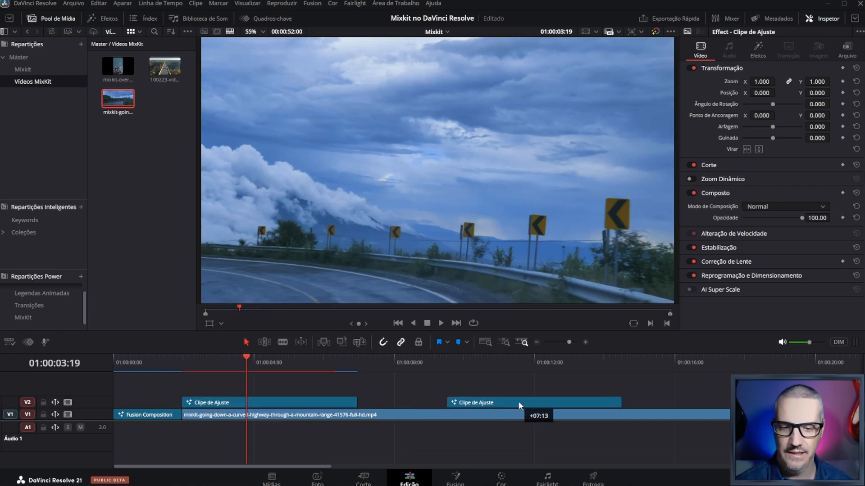
{"action": "left_click_drag", "start_coordinate": [233, 363], "coordinate": [227, 364]}
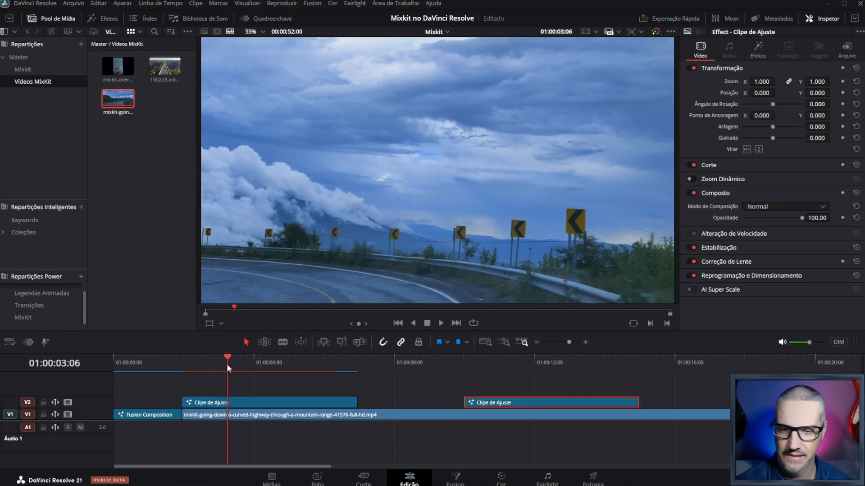
{"action": "key", "text": "space"}
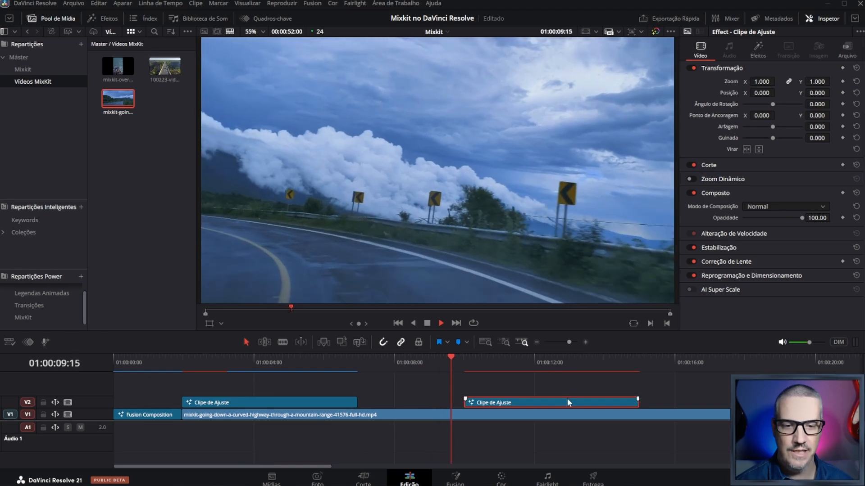
{"action": "key", "text": "space"}
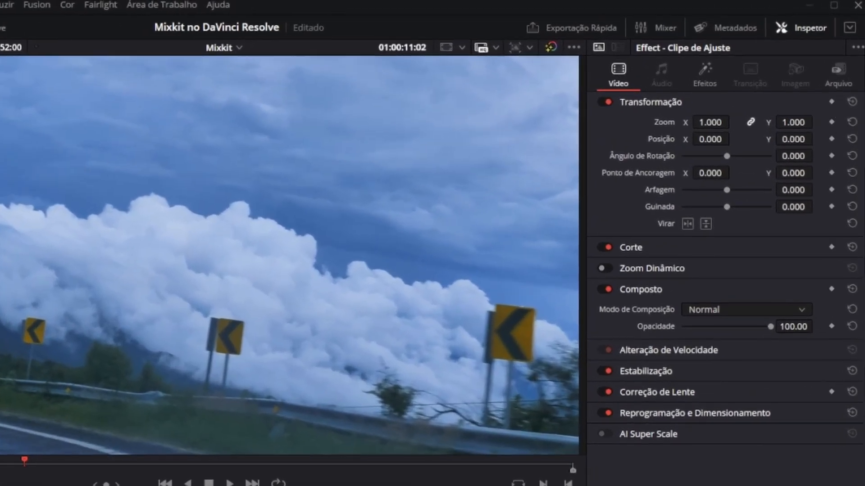
Step: In the duplicated clip's MagicZoomFREE effect, set Zoom Amount to 1.442 and the pivot to Top Left
{"action": "left_click", "coordinate": [705, 72]}
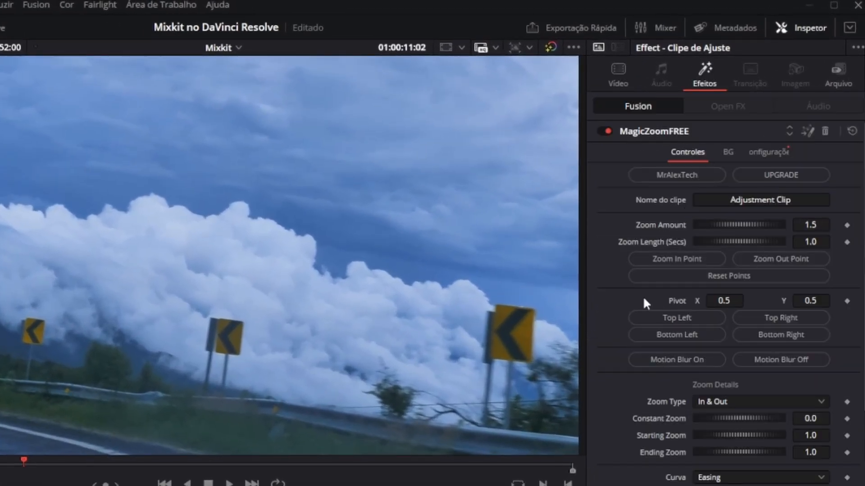
{"action": "mouse_move", "coordinate": [734, 226]}
{"action": "left_mouse_down"}
{"action": "mouse_move", "coordinate": [742, 226]}
{"action": "mouse_move", "coordinate": [721, 226]}
{"action": "mouse_move", "coordinate": [727, 226]}
{"action": "left_mouse_up"}
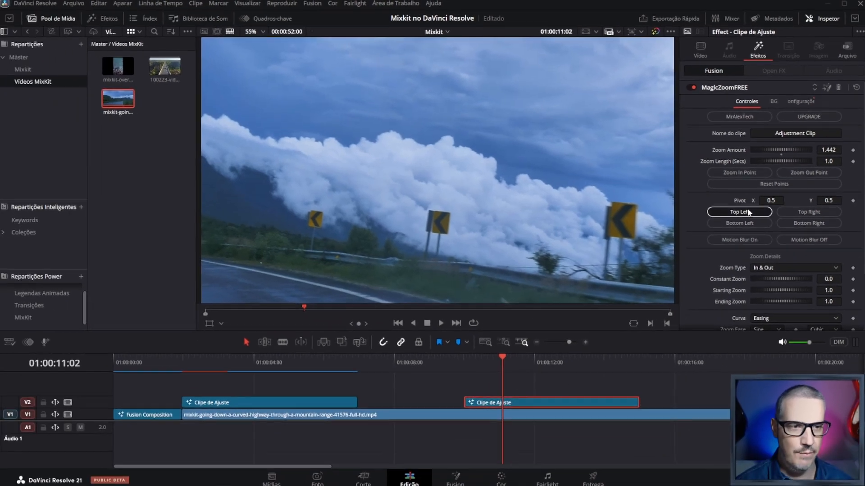
{"action": "left_click", "coordinate": [748, 212]}
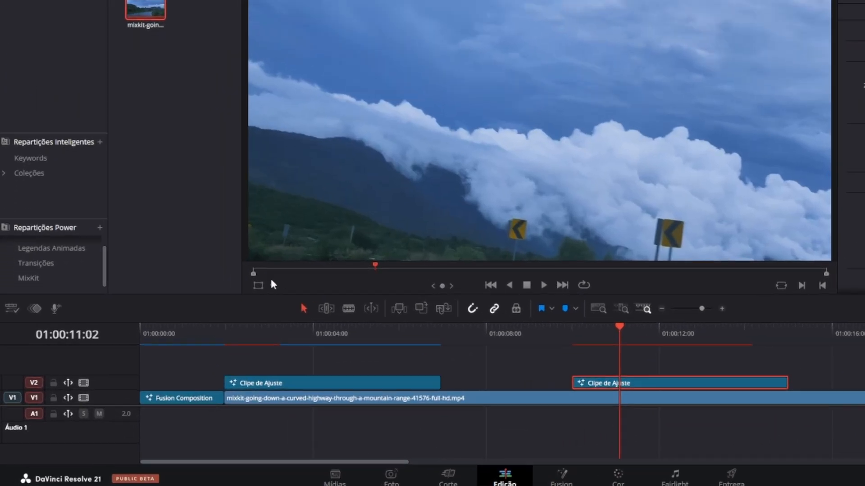
Step: Enable the Fusion overlay in the viewer and move the zoom pivot to about X 0.68, Y 0.39
{"action": "left_click", "coordinate": [221, 324]}
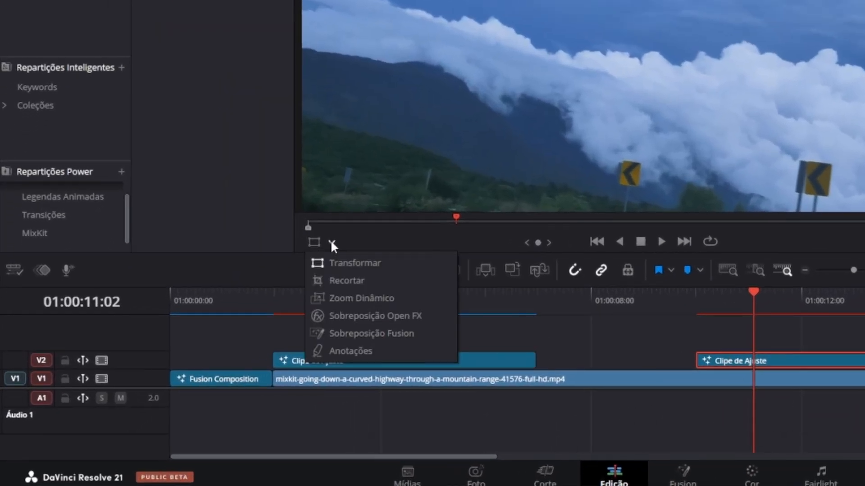
{"action": "left_click", "coordinate": [360, 334]}
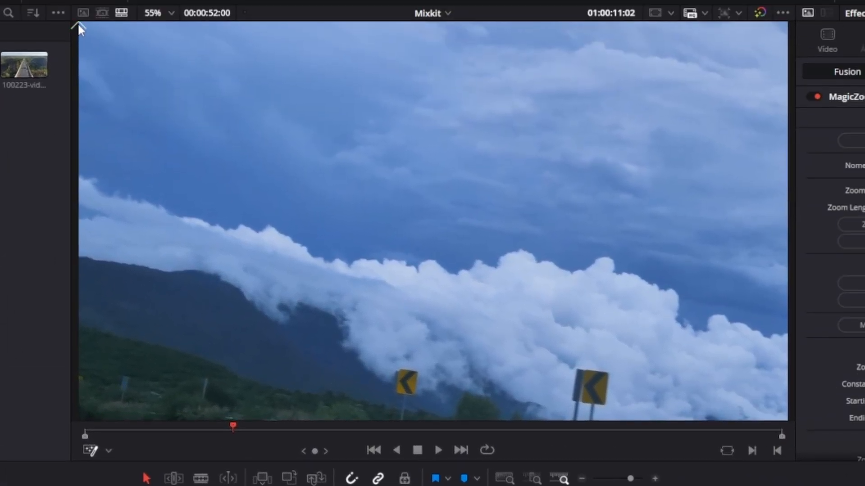
{"action": "mouse_move", "coordinate": [78, 21]}
{"action": "left_mouse_down"}
{"action": "mouse_move", "coordinate": [292, 202]}
{"action": "mouse_move", "coordinate": [604, 372]}
{"action": "mouse_move", "coordinate": [495, 118]}
{"action": "mouse_move", "coordinate": [558, 274]}
{"action": "mouse_move", "coordinate": [527, 259]}
{"action": "left_mouse_up"}
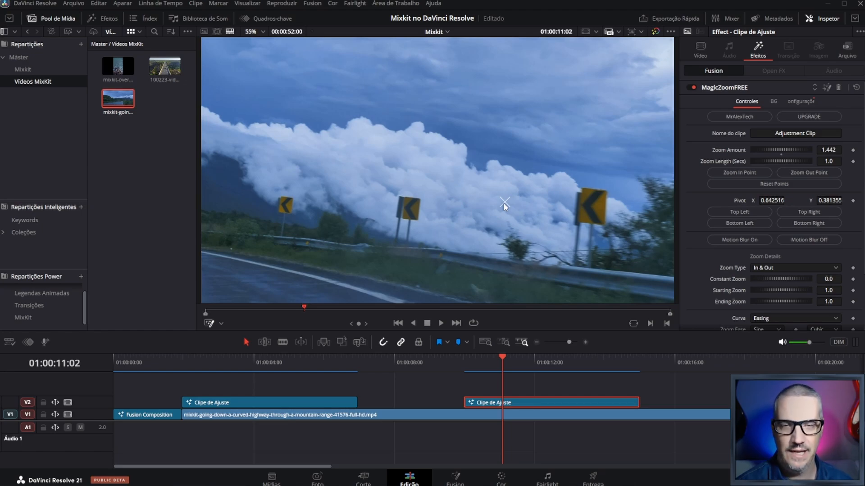
{"action": "left_click_drag", "start_coordinate": [503, 204], "coordinate": [522, 202]}
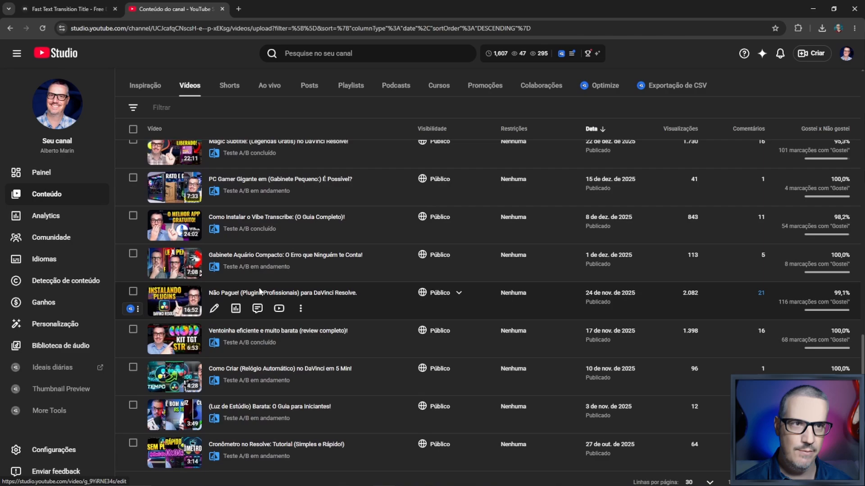
Step: Switch to YouTube Studio and find the video "(Acelere sua Edição) no DaVinci Resolve com este Plugin!" in the channel's content
{"action": "scroll", "coordinate": [289, 306], "scroll_direction": "up", "scroll_amount": 2}
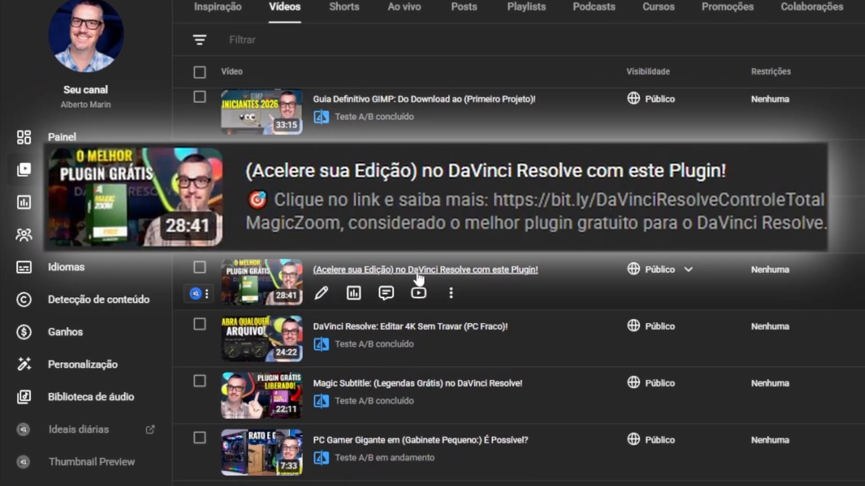
{"action": "left_click", "coordinate": [451, 293]}
{"action": "left_click", "coordinate": [468, 285]}
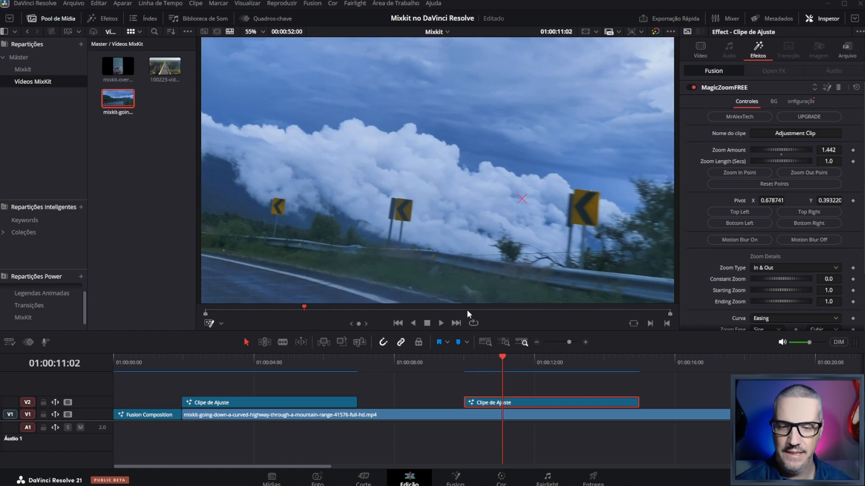
Step: Back in DaVinci Resolve, delete both adjustment clips from track V2
{"action": "left_click", "coordinate": [395, 363]}
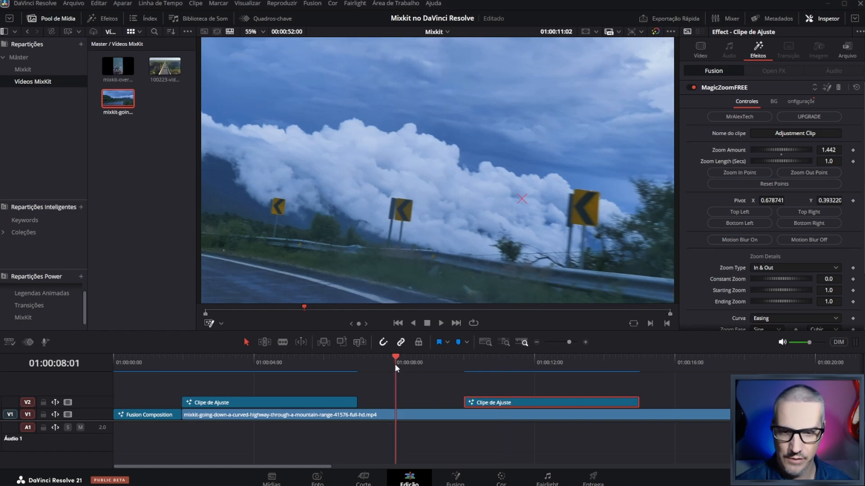
{"action": "key", "text": "Delete"}
{"action": "left_click", "coordinate": [307, 400]}
{"action": "key", "text": "Delete"}
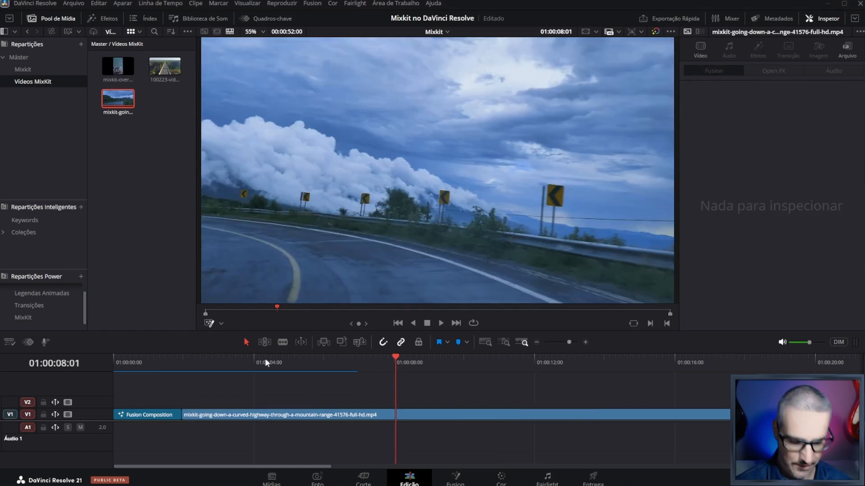
Step: Select the highway clip and add a Zoom keyframe at its start, at 01:00:01:23
{"action": "left_click_drag", "start_coordinate": [264, 362], "coordinate": [182, 380]}
{"action": "left_click", "coordinate": [409, 415]}
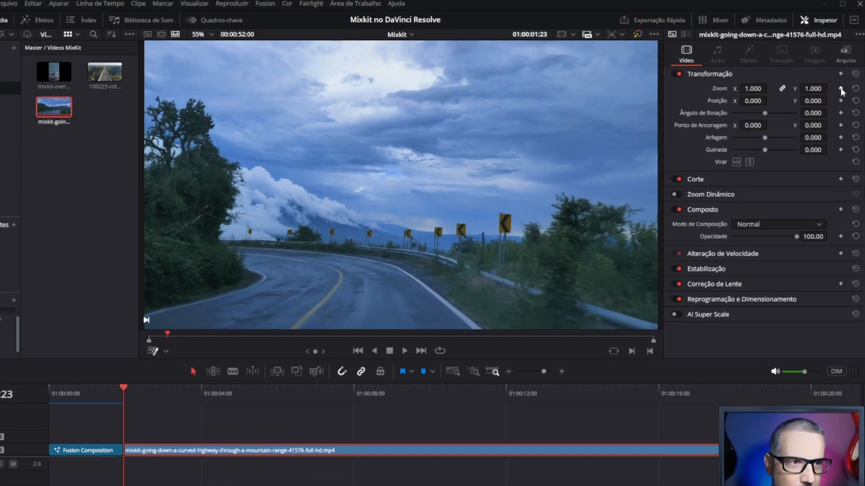
{"action": "left_click", "coordinate": [840, 88]}
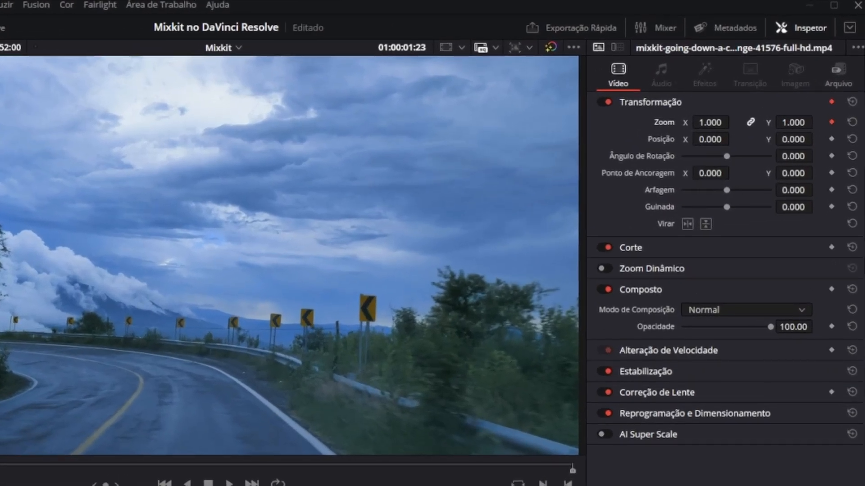
Step: Create a second Zoom keyframe on the highway clip at 01:00:04:17 with the zoom set to 2.010
{"action": "key", "text": "space"}
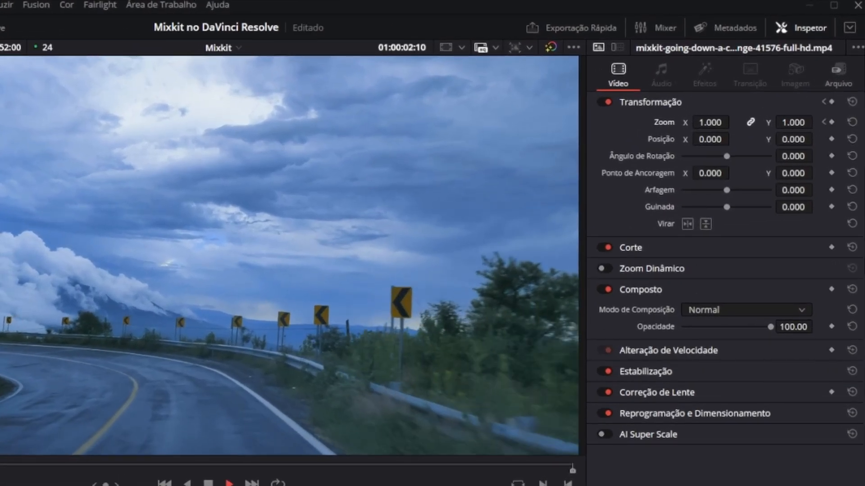
{"action": "key", "text": "space"}
{"action": "left_click_drag", "start_coordinate": [794, 120], "coordinate": [779, 134]}
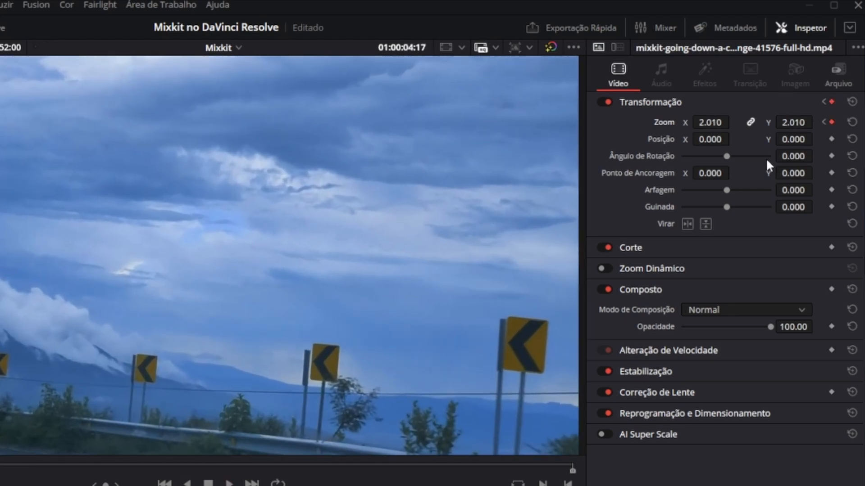
Step: Add a Zoom keyframe of 2.010 at 01:00:07:18 and a final one near 01:00:10 at 1.000, and preview the highway clip's zoom
{"action": "key", "text": "space"}
{"action": "key", "text": "space"}
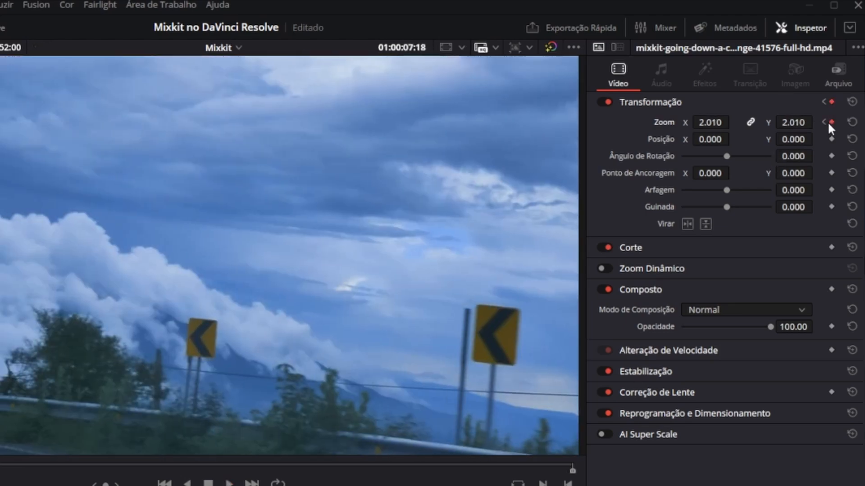
{"action": "key", "text": "space"}
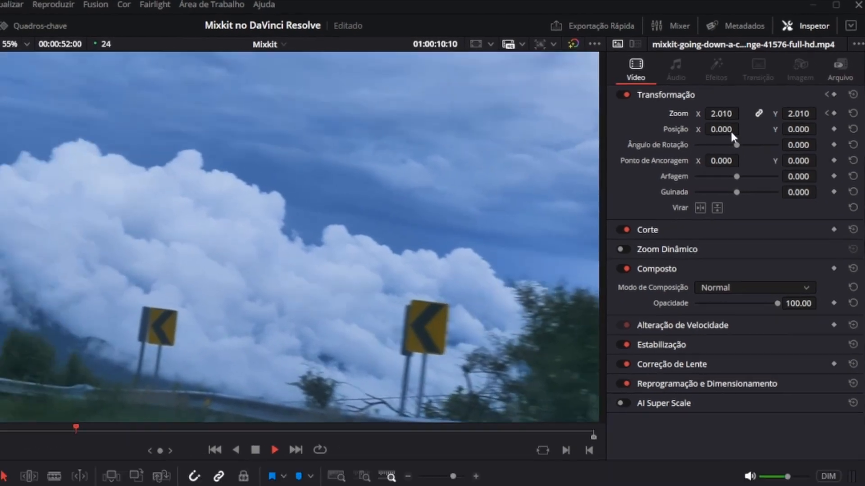
{"action": "left_click", "coordinate": [191, 361]}
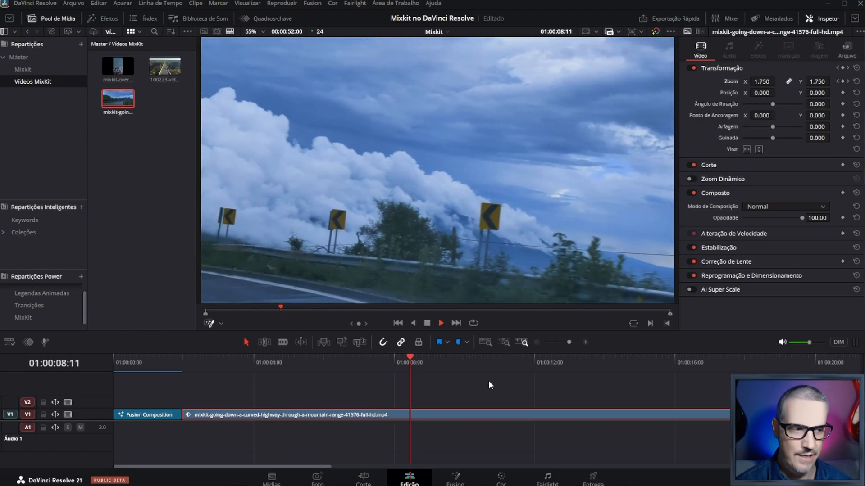
{"action": "key", "text": "space"}
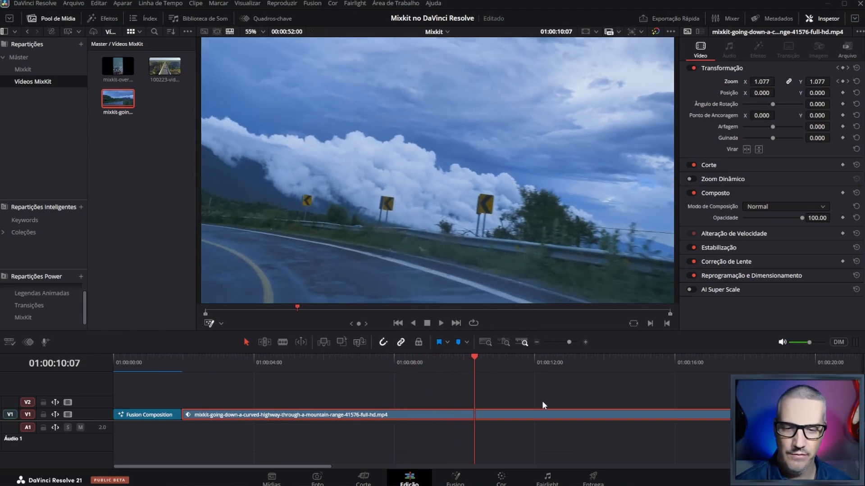
Step: Place the 100223-video-1080.mp4 clip on track V1 directly after the highway clip, at 01:00:52:00
{"action": "scroll", "coordinate": [531, 405], "scroll_direction": "down", "scroll_amount": 4}
{"action": "left_click_drag", "start_coordinate": [171, 363], "coordinate": [197, 363]}
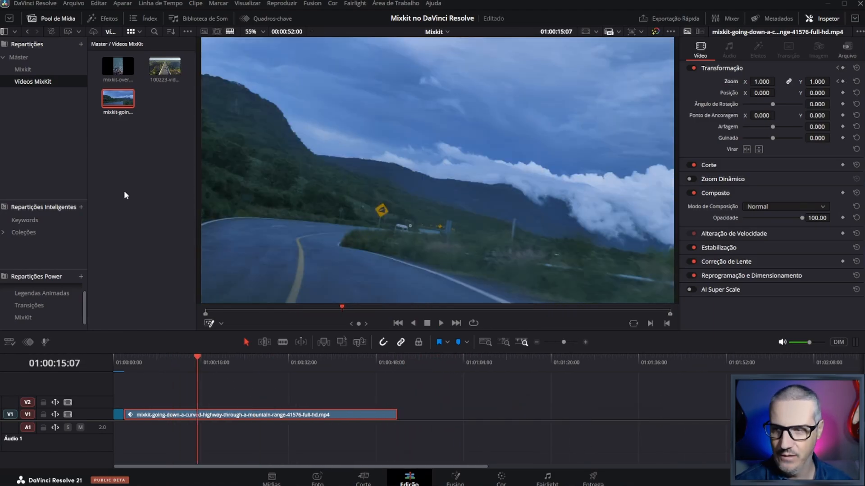
{"action": "left_click_drag", "start_coordinate": [165, 66], "coordinate": [410, 407]}
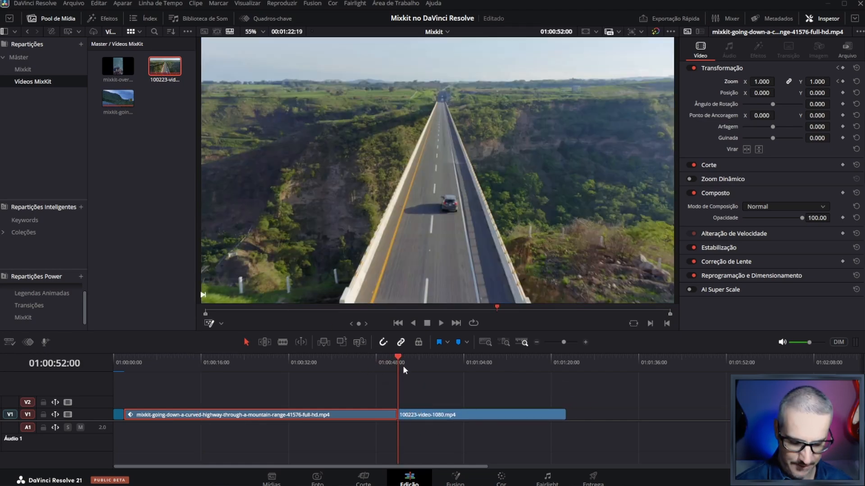
{"action": "key", "text": "space"}
Step: Copy the highway clip and paste its Zoom, Dimensão X and Dimensão Y attributes onto 100223-video-1080.mp4, with keyframes set to Manter Duração
{"action": "left_click", "coordinate": [244, 363]}
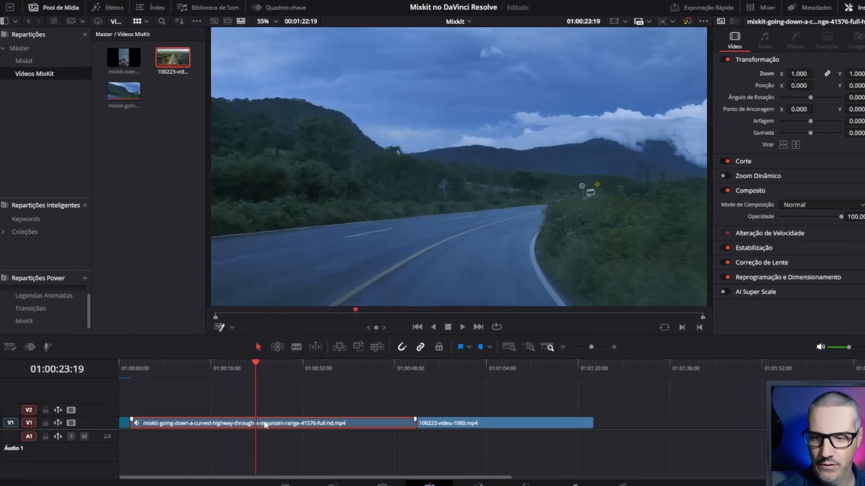
{"action": "right_click", "coordinate": [250, 418]}
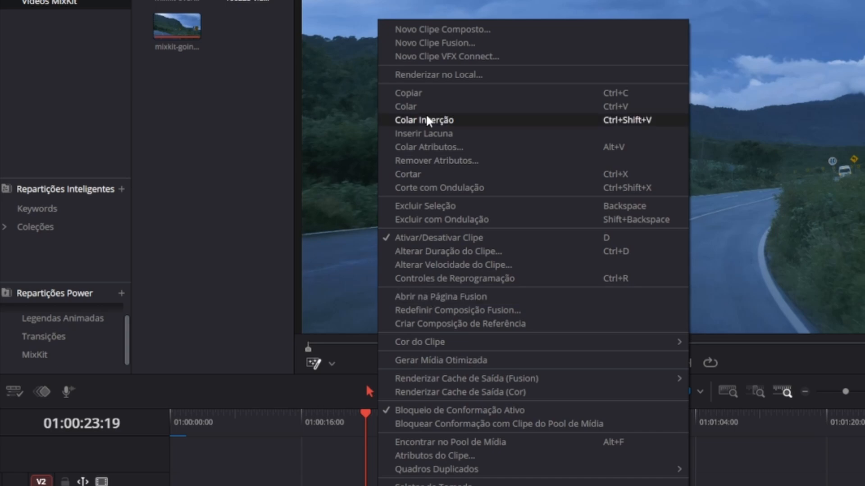
{"action": "left_click", "coordinate": [430, 93]}
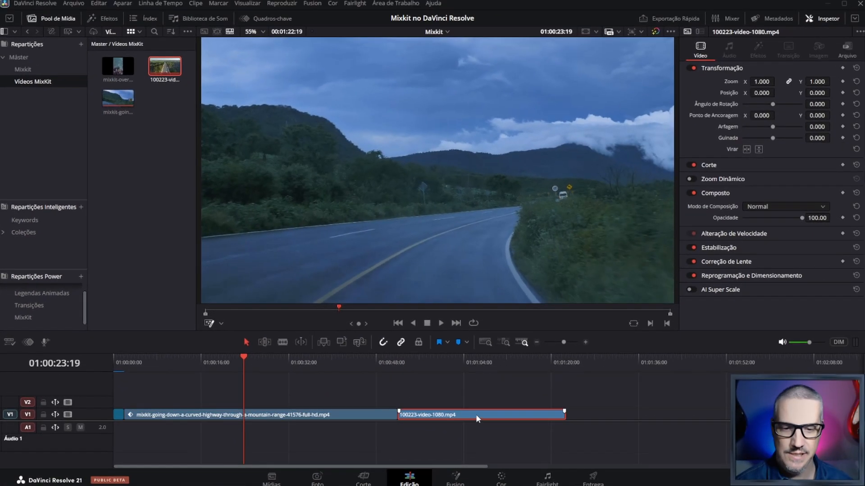
{"action": "right_click", "coordinate": [476, 413]}
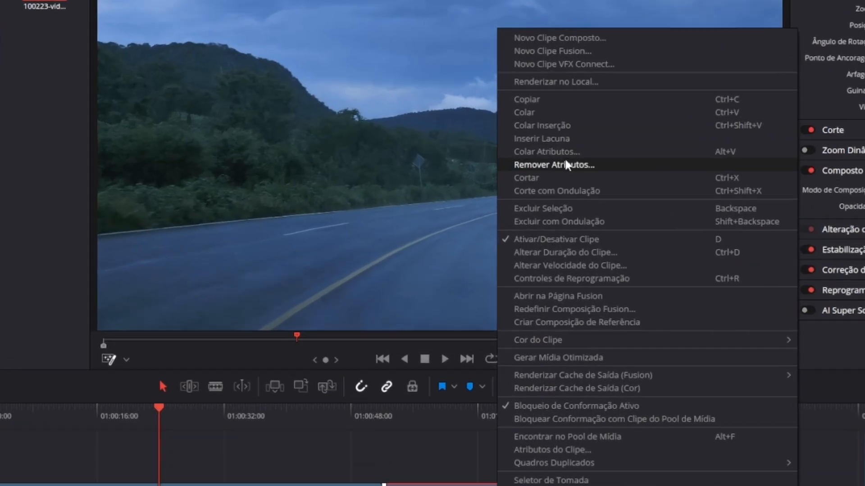
{"action": "left_click", "coordinate": [525, 180]}
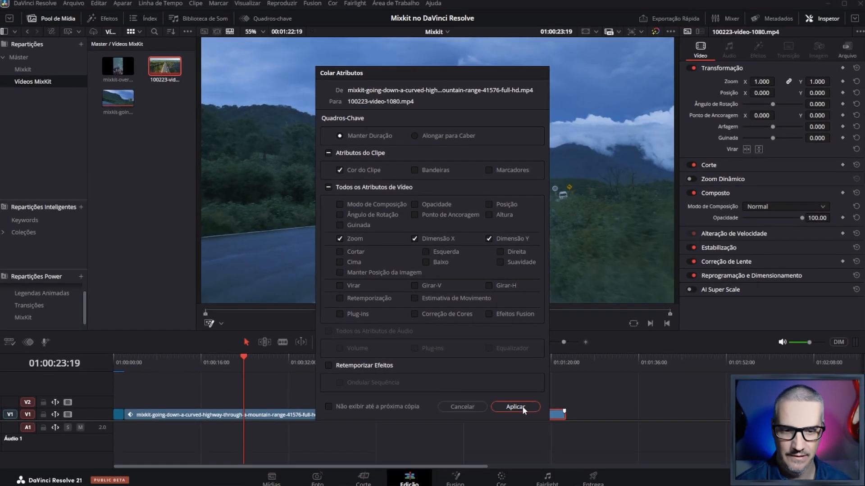
{"action": "left_click", "coordinate": [563, 485]}
Step: Step through the Zoom keyframes on 100223-video-1080.mp4 and play the clip from its start to check the pasted zoom
{"action": "left_click", "coordinate": [426, 370]}
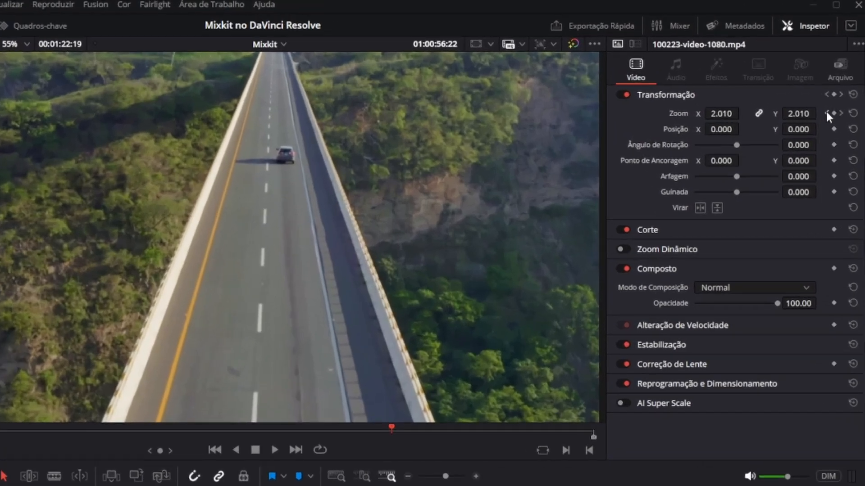
{"action": "left_click", "coordinate": [833, 114]}
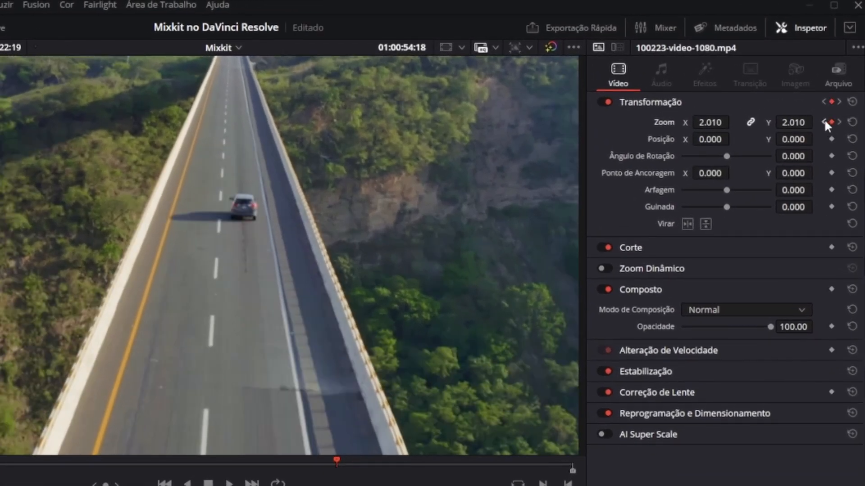
{"action": "left_click", "coordinate": [823, 121]}
{"action": "left_click", "coordinate": [839, 121]}
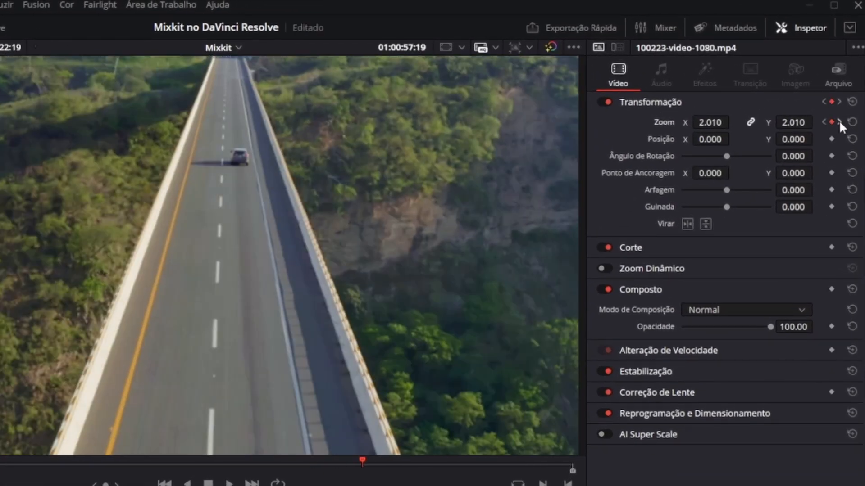
{"action": "left_click", "coordinate": [839, 121]}
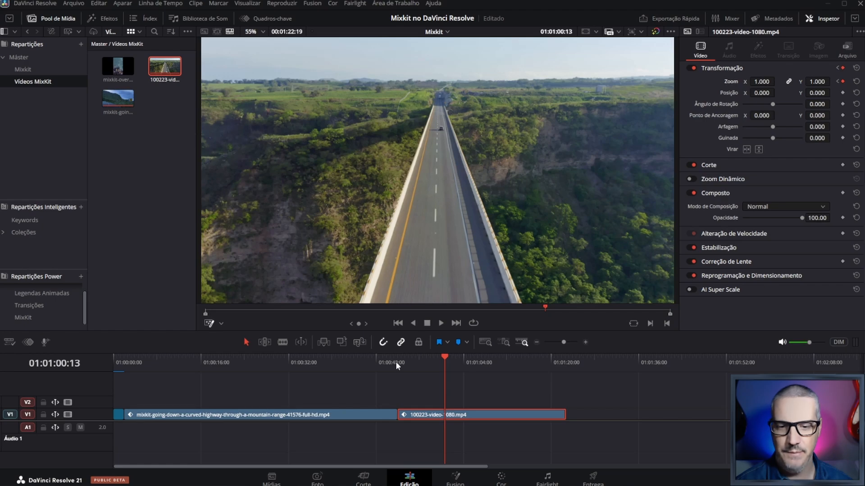
{"action": "left_click", "coordinate": [395, 361]}
{"action": "key", "text": "space"}
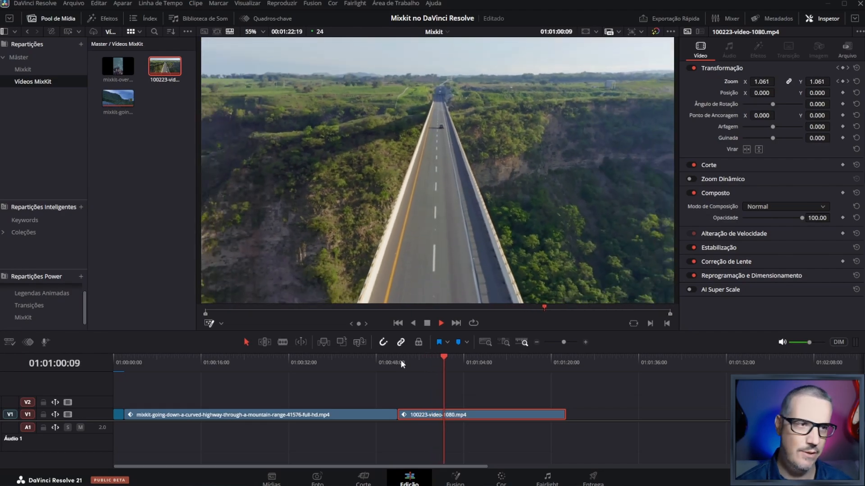
{"action": "key", "text": "space"}
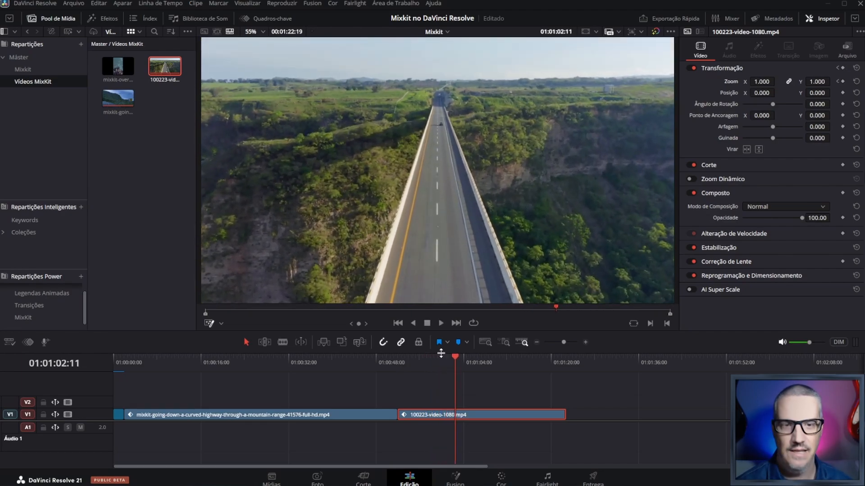